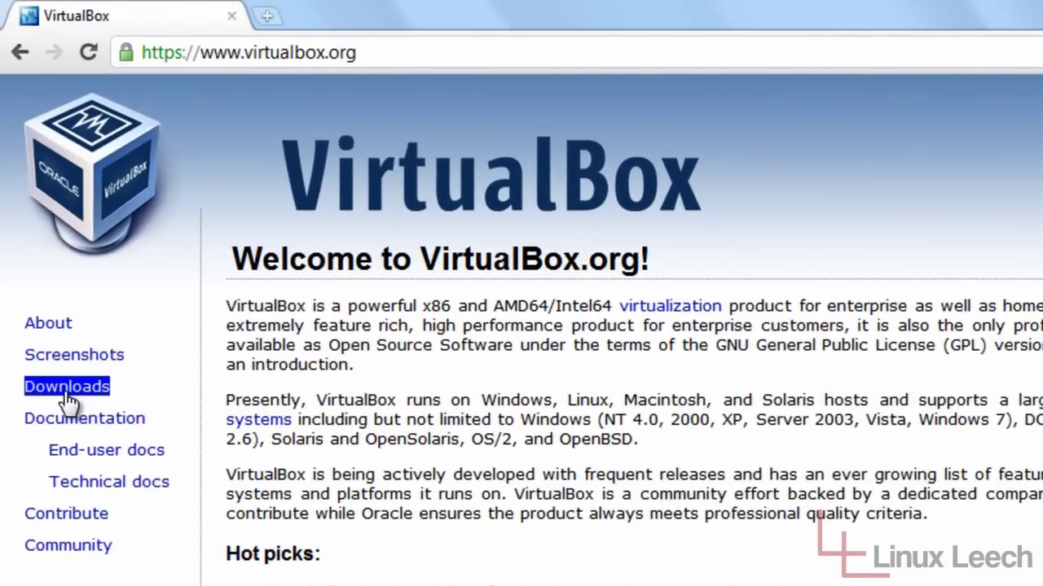
Download the VirtualBox 4.1.6 installer for Windows hosts from the VirtualBox site and save it to the Desktop
{"action": "left_click", "coordinate": [46, 397]}
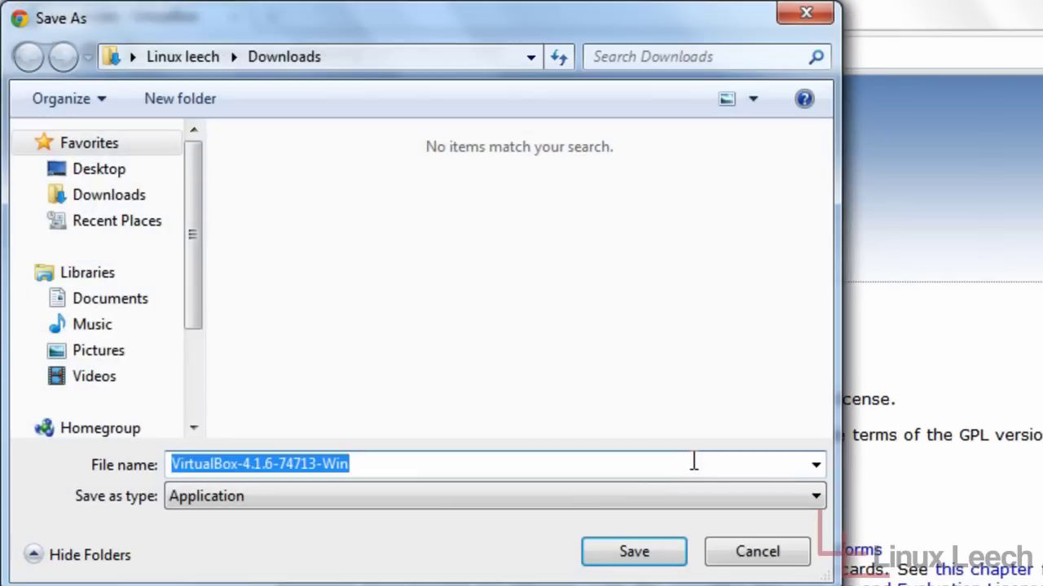
{"action": "left_click", "coordinate": [67, 169]}
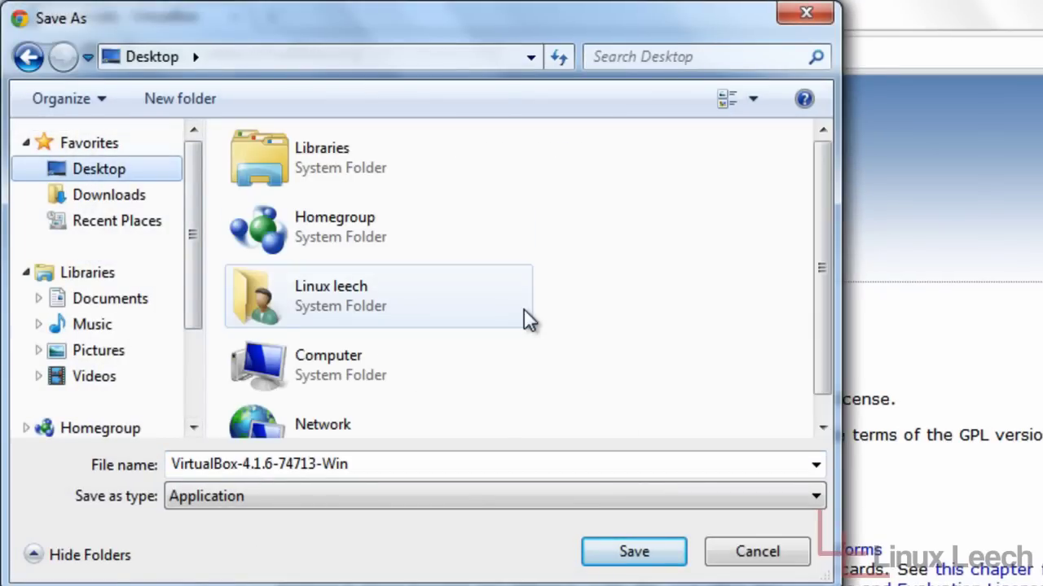
{"action": "left_click", "coordinate": [633, 556]}
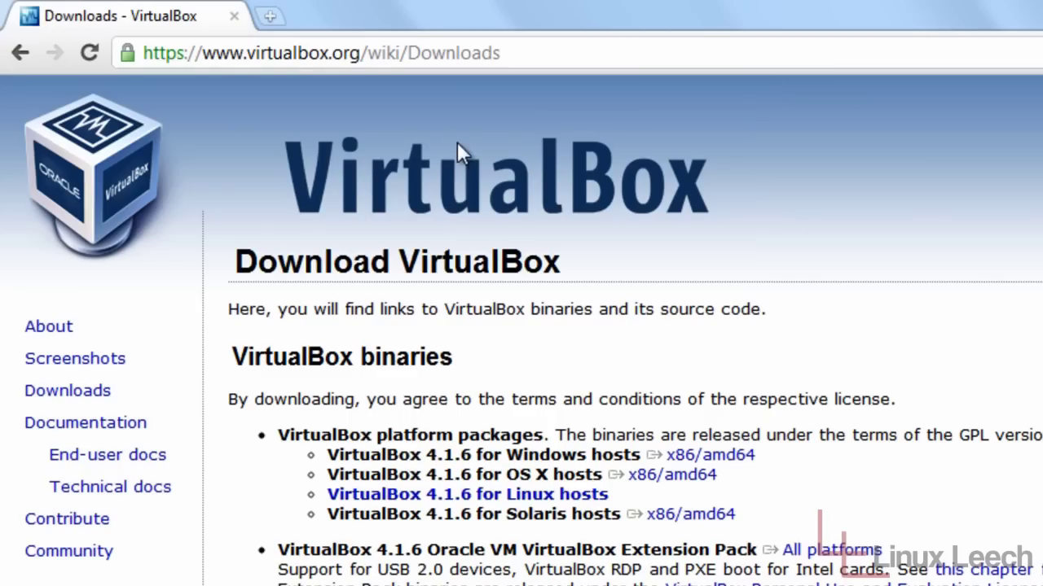
{"action": "left_click", "coordinate": [267, 18]}
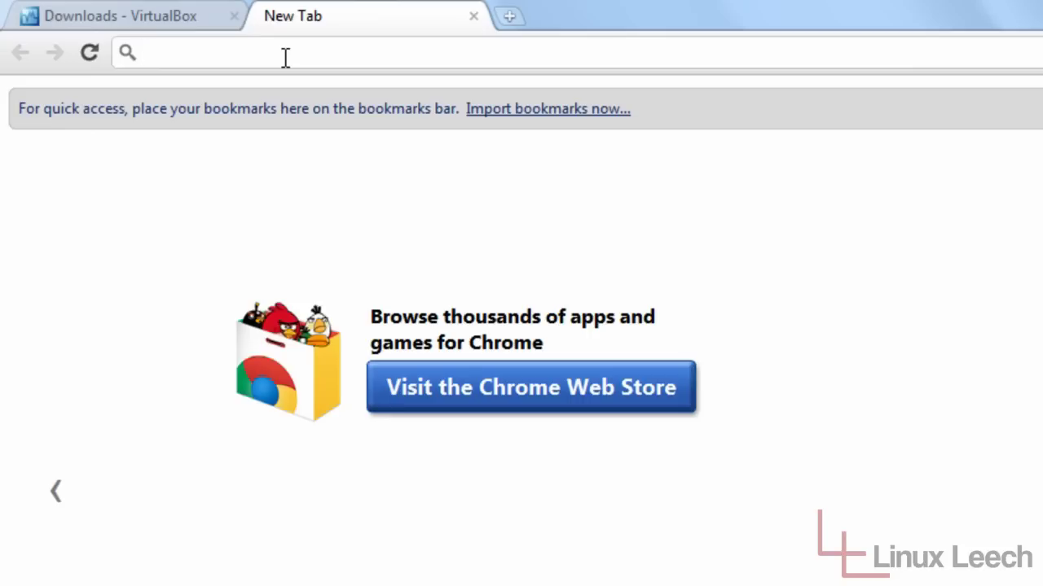
{"action": "type", "text": "www.u"}
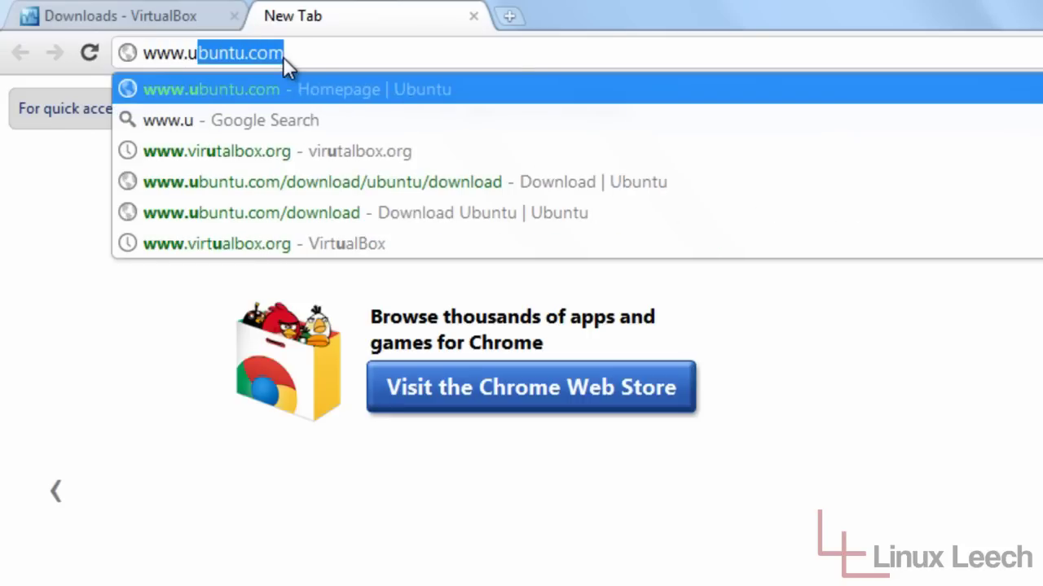
{"action": "type", "text": "buntu.com"}
{"action": "key", "text": "Return"}
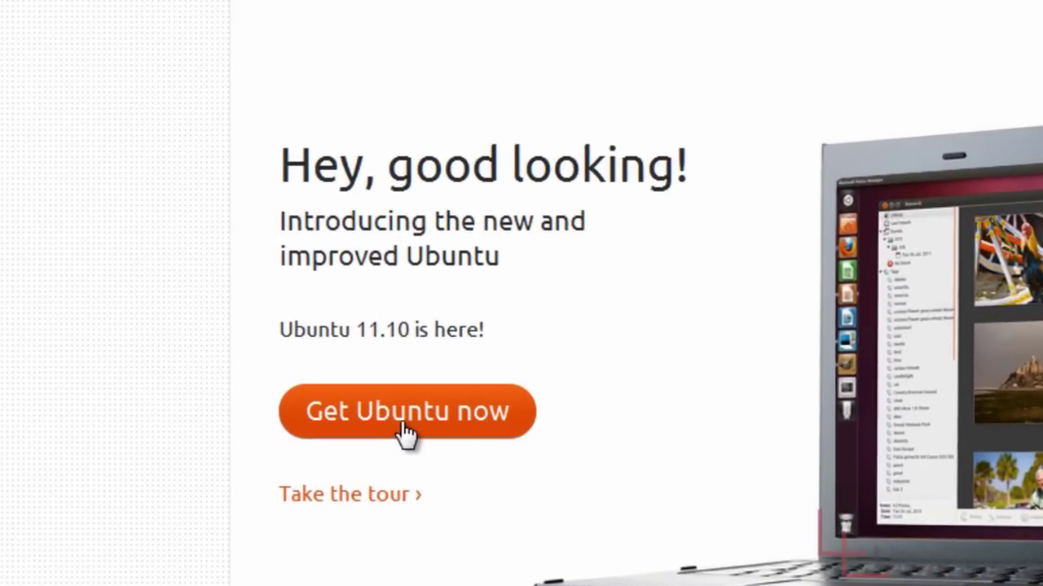
Download the 32-bit Ubuntu 11.10 image for installation and save it to the Desktop as ubuntu-11.10-desktop-i386
{"action": "left_click", "coordinate": [405, 434]}
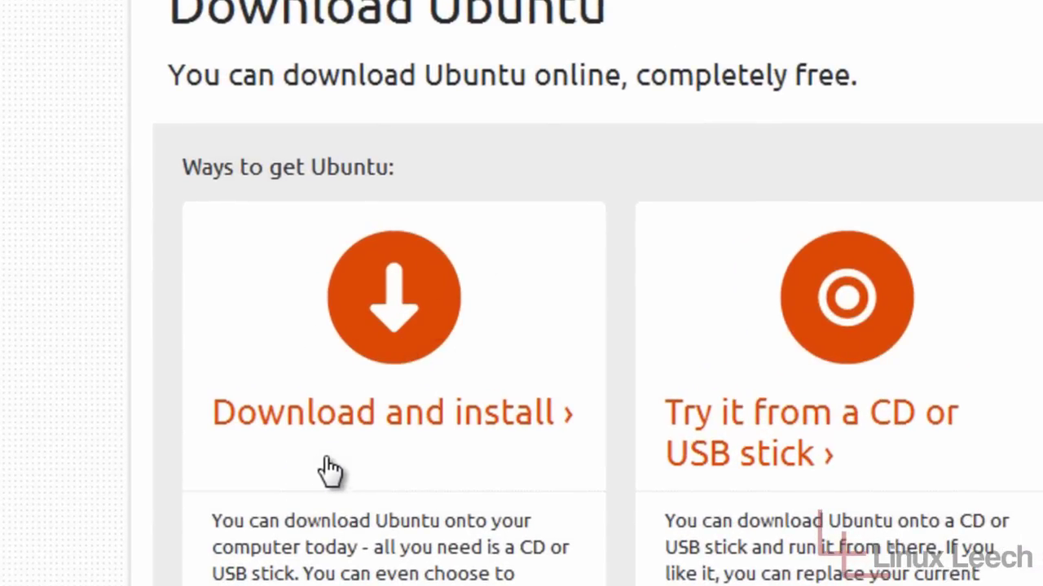
{"action": "left_click", "coordinate": [395, 308]}
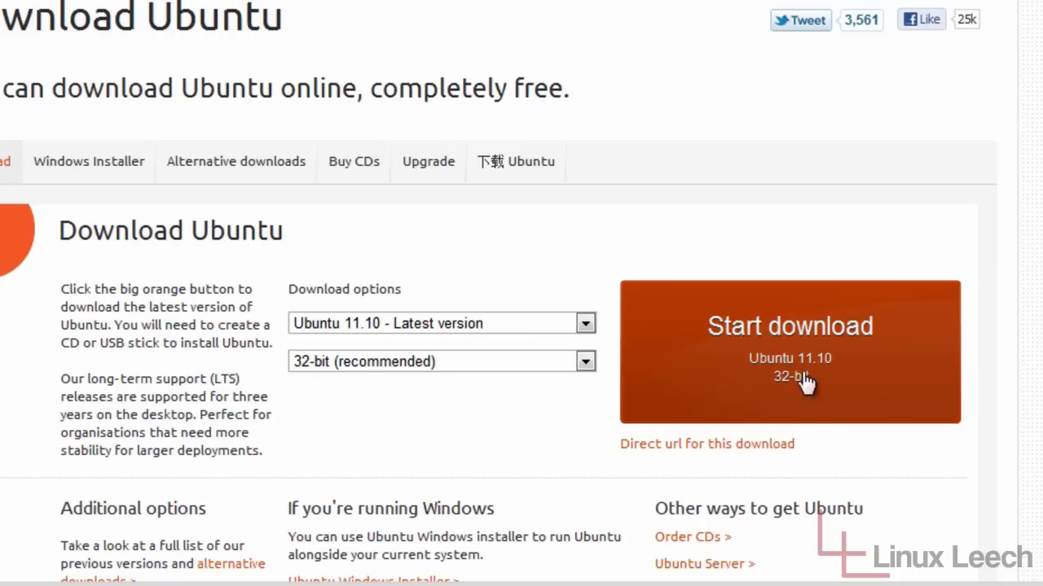
{"action": "left_click", "coordinate": [800, 359]}
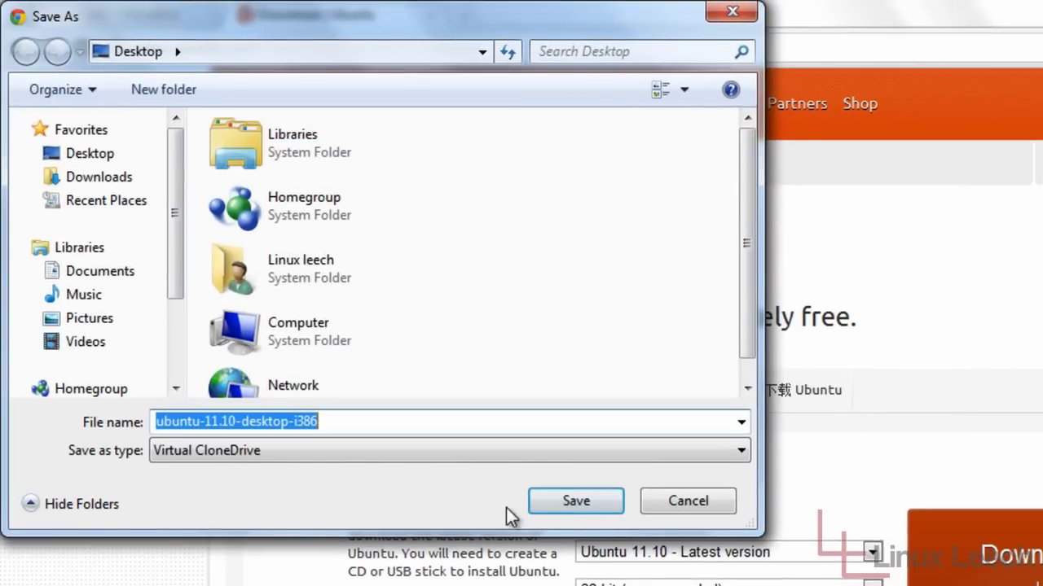
{"action": "left_click", "coordinate": [570, 500]}
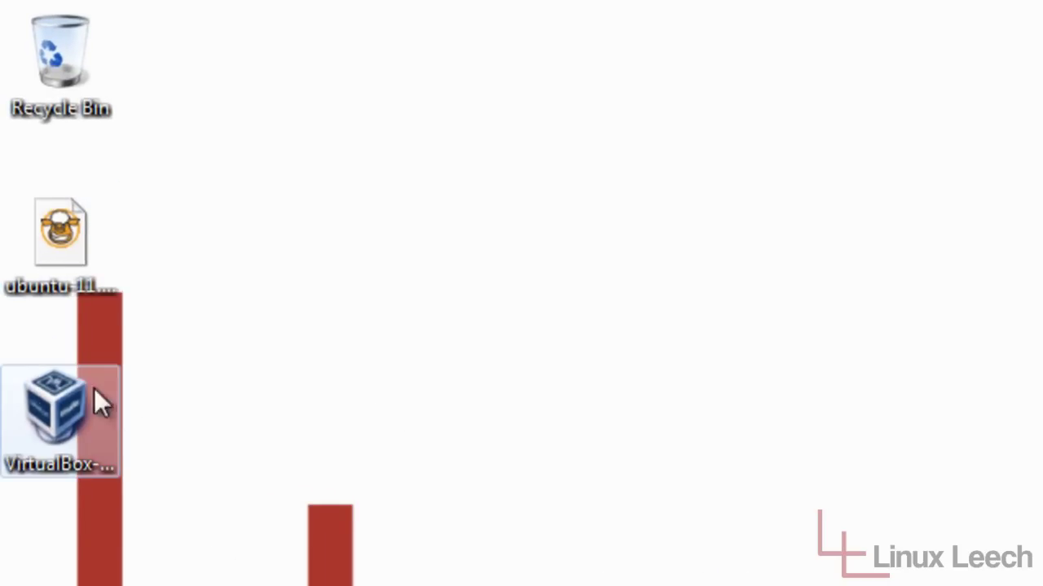
Run the VirtualBox installer from the Windows desktop, keeping the default features and location but leaving out the Quick Launch Bar shortcut
{"action": "double_click", "coordinate": [43, 411]}
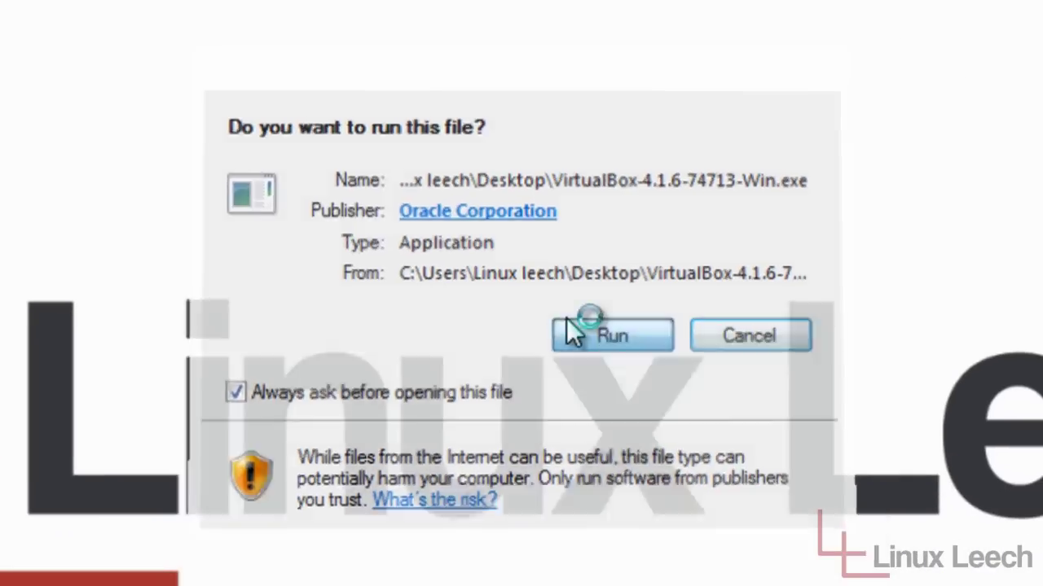
{"action": "left_click", "coordinate": [574, 333]}
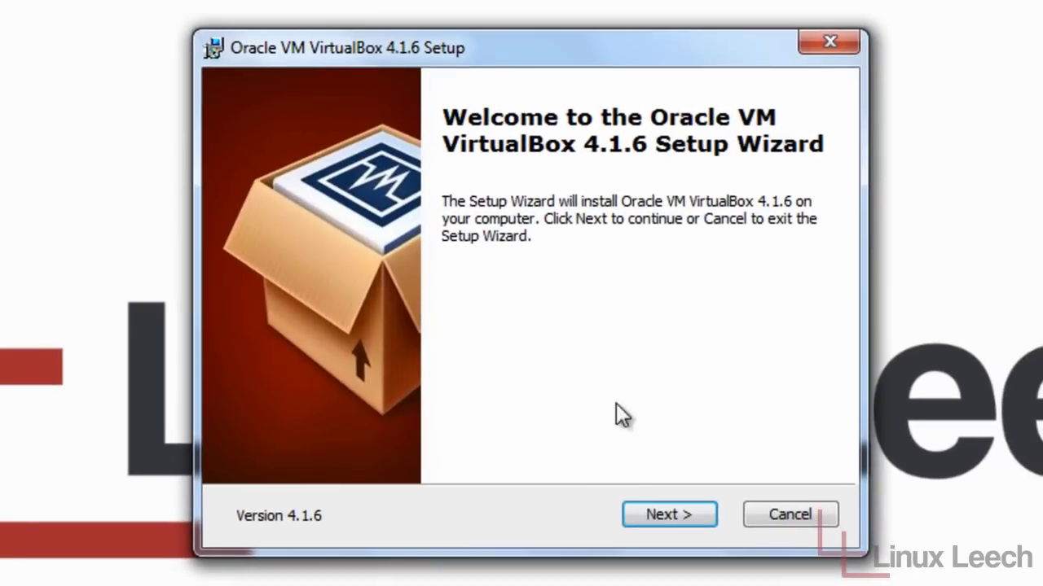
{"action": "left_click", "coordinate": [654, 516]}
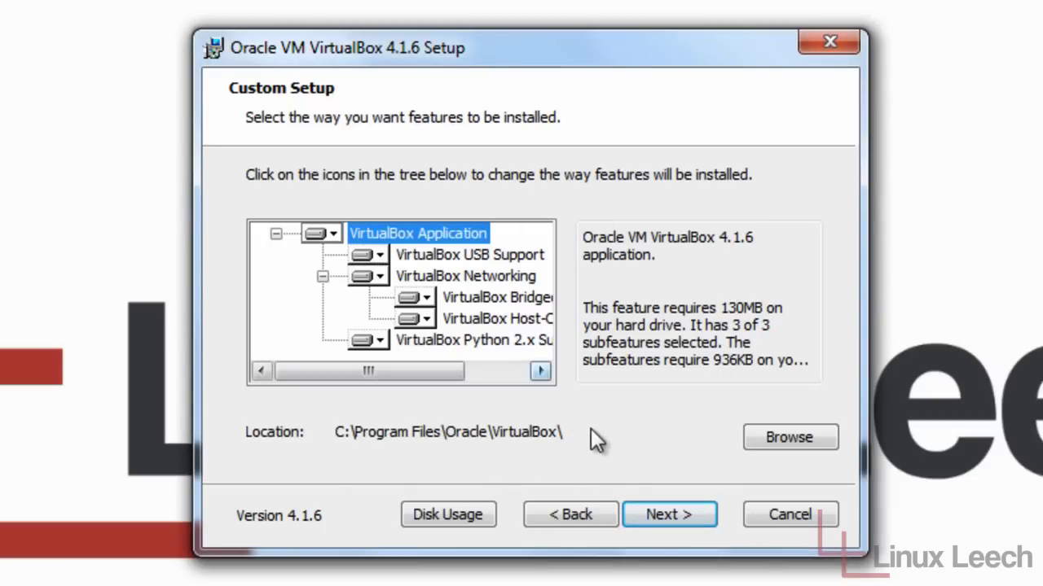
{"action": "left_click", "coordinate": [656, 515]}
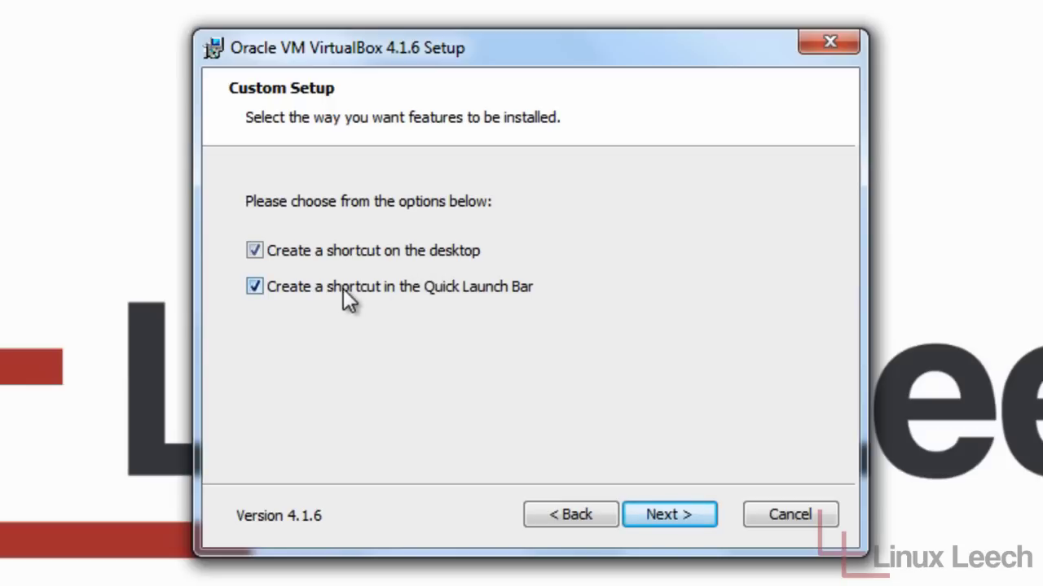
{"action": "left_click", "coordinate": [253, 287]}
{"action": "left_click", "coordinate": [666, 513]}
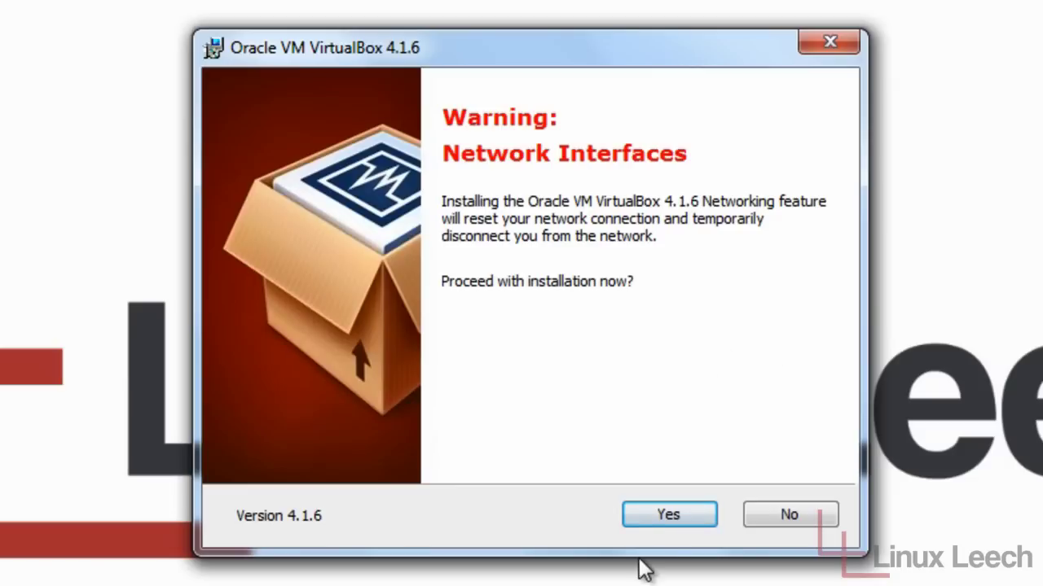
Install VirtualBox 4.1.6 together with the Oracle Universal Serial Bus device software, and finish setup with VirtualBox set to start
{"action": "left_click", "coordinate": [662, 515]}
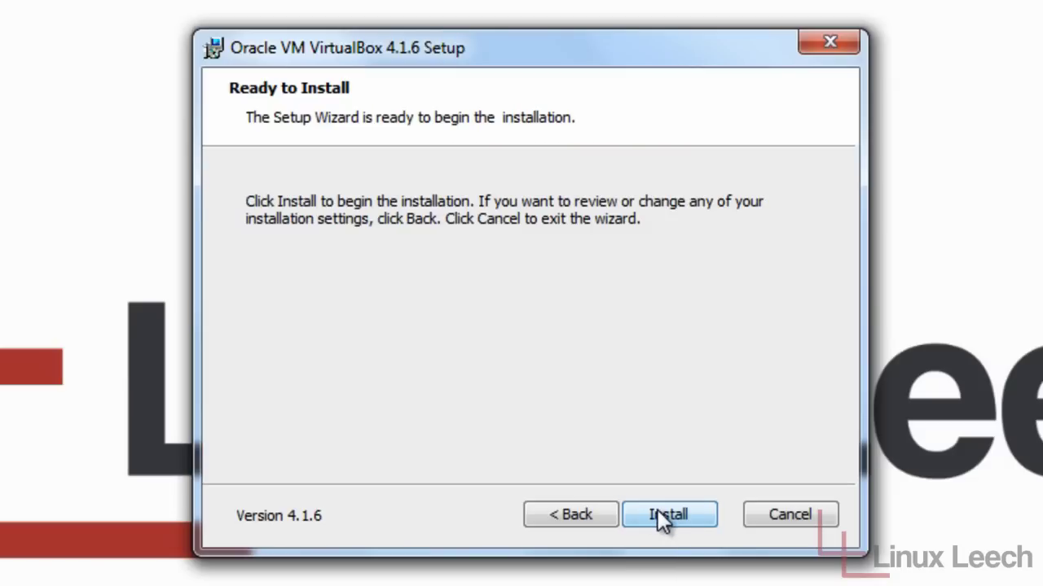
{"action": "left_click", "coordinate": [657, 512]}
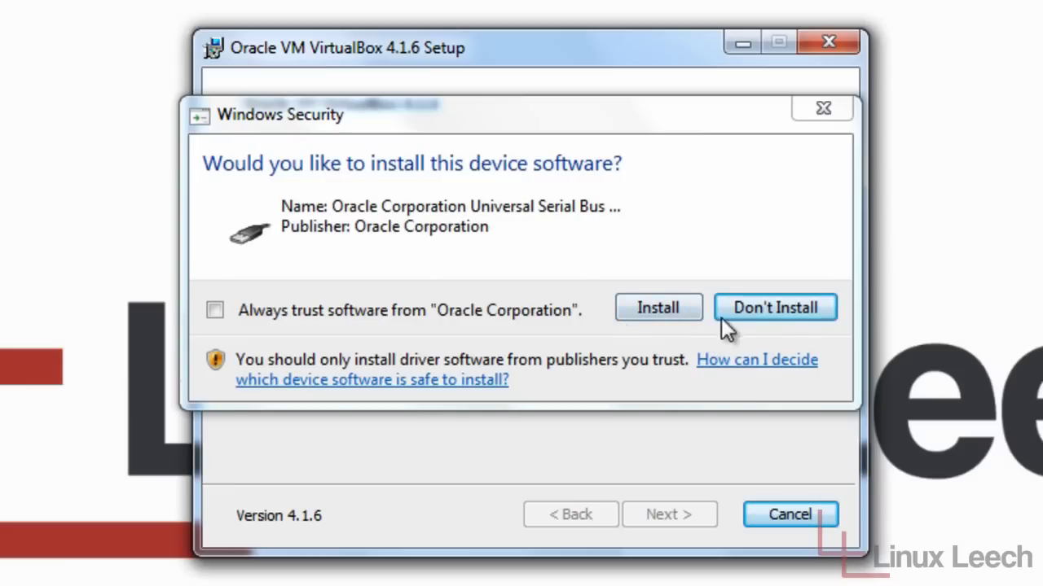
{"action": "left_click", "coordinate": [654, 313]}
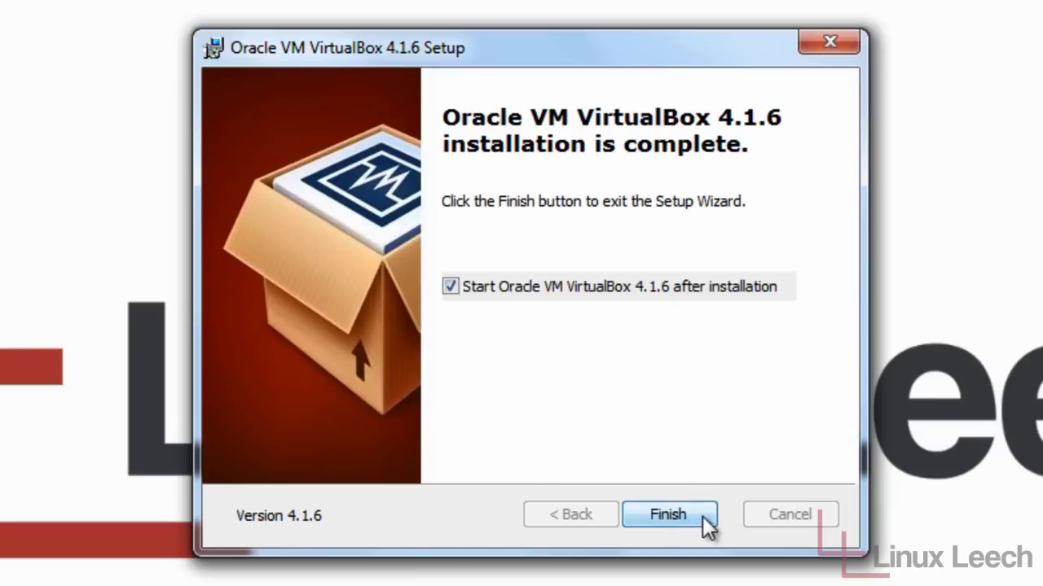
{"action": "left_click", "coordinate": [644, 513]}
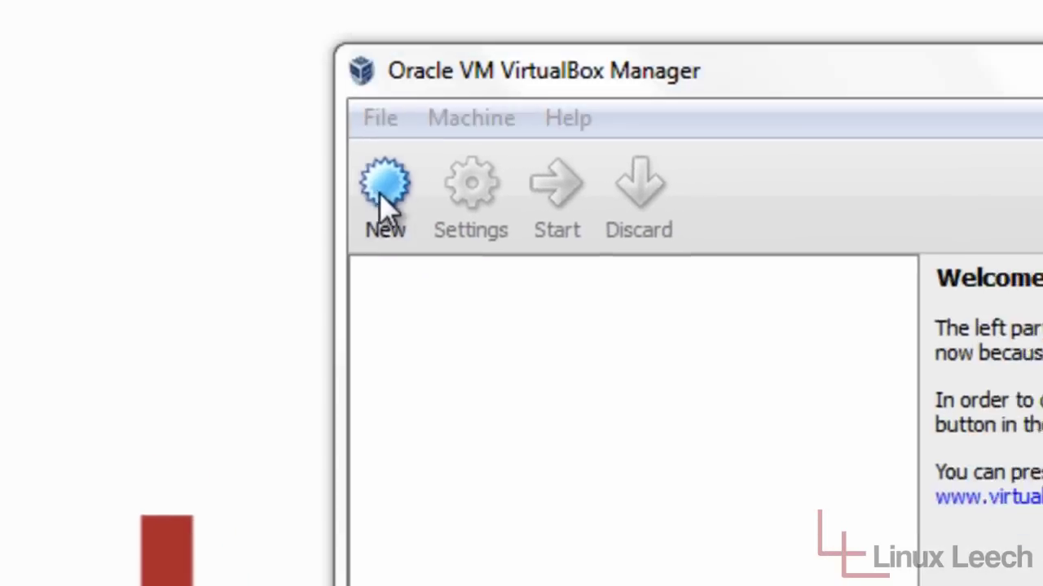
Start a new virtual machine named ubuntu with operating system Linux, version Ubuntu and 512 MB of base memory
{"action": "left_click", "coordinate": [466, 244]}
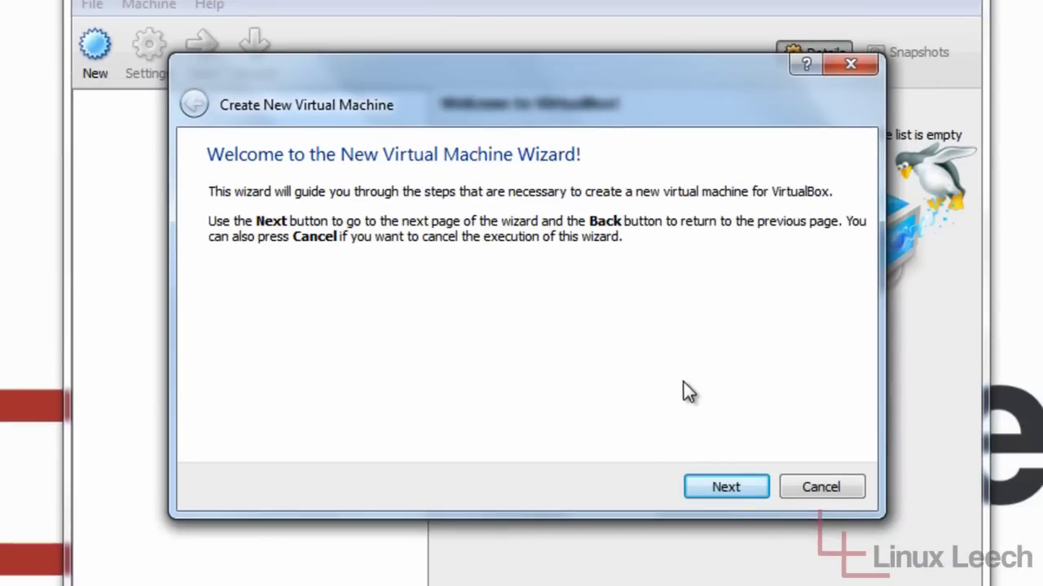
{"action": "left_click", "coordinate": [717, 483]}
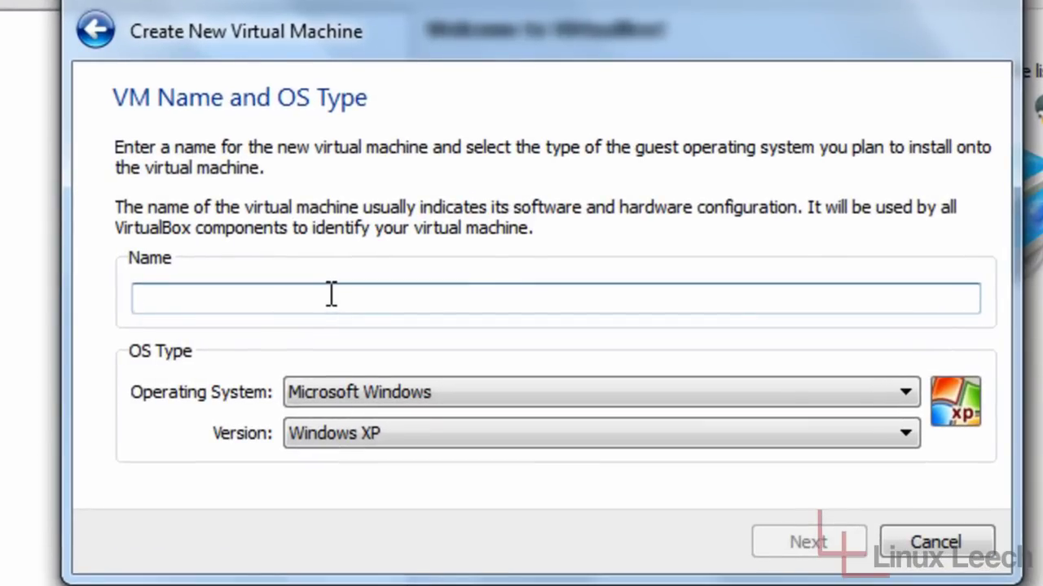
{"action": "type", "text": "ubuntu"}
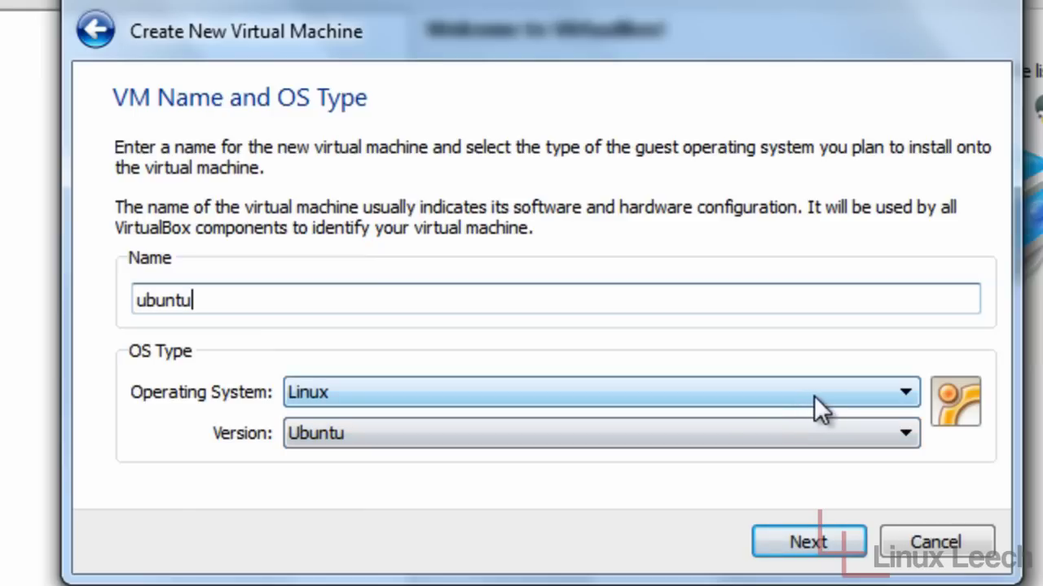
{"action": "left_click", "coordinate": [908, 392]}
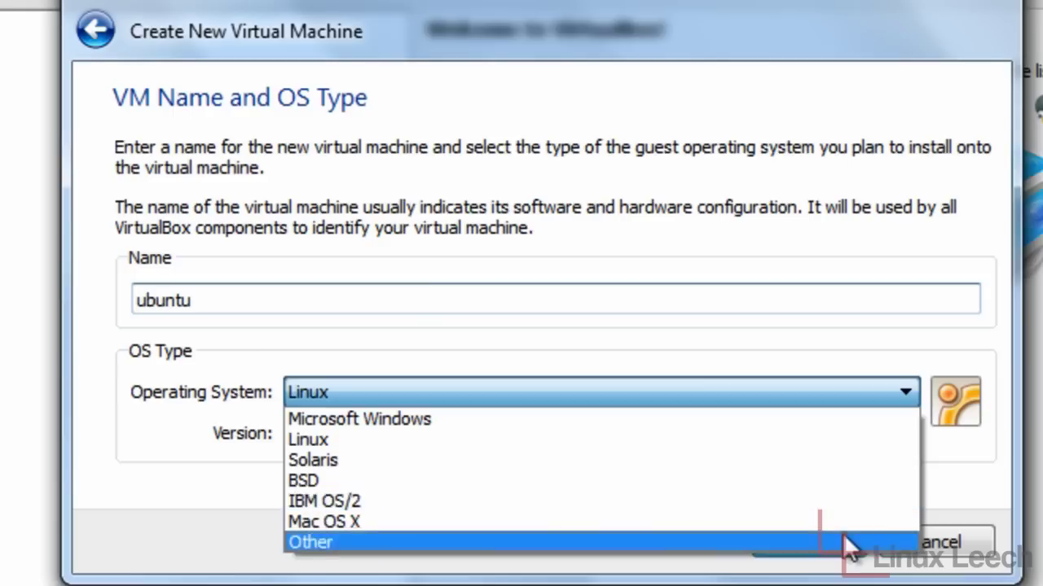
{"action": "left_click", "coordinate": [854, 439]}
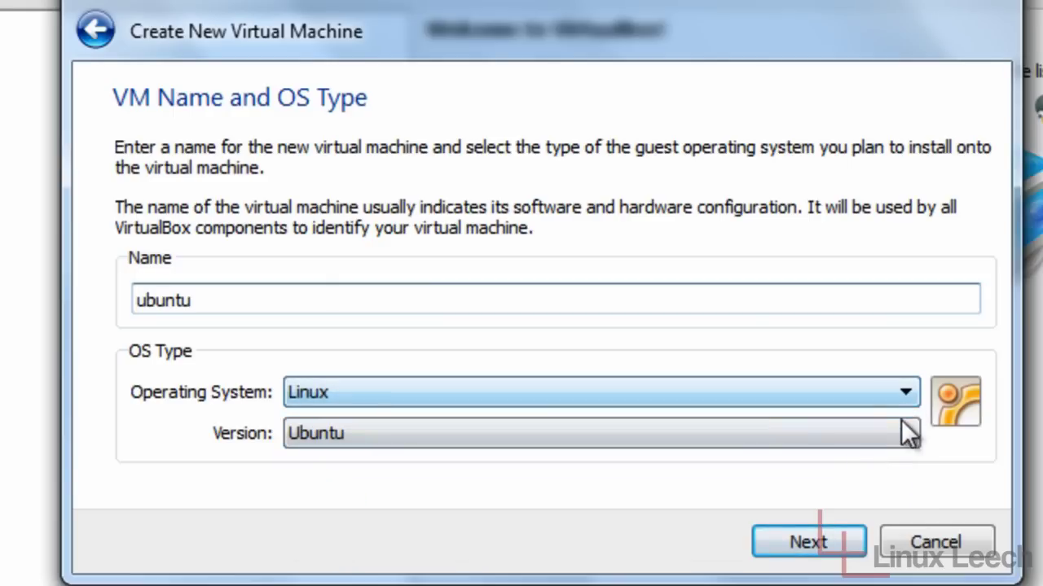
{"action": "left_click", "coordinate": [903, 433]}
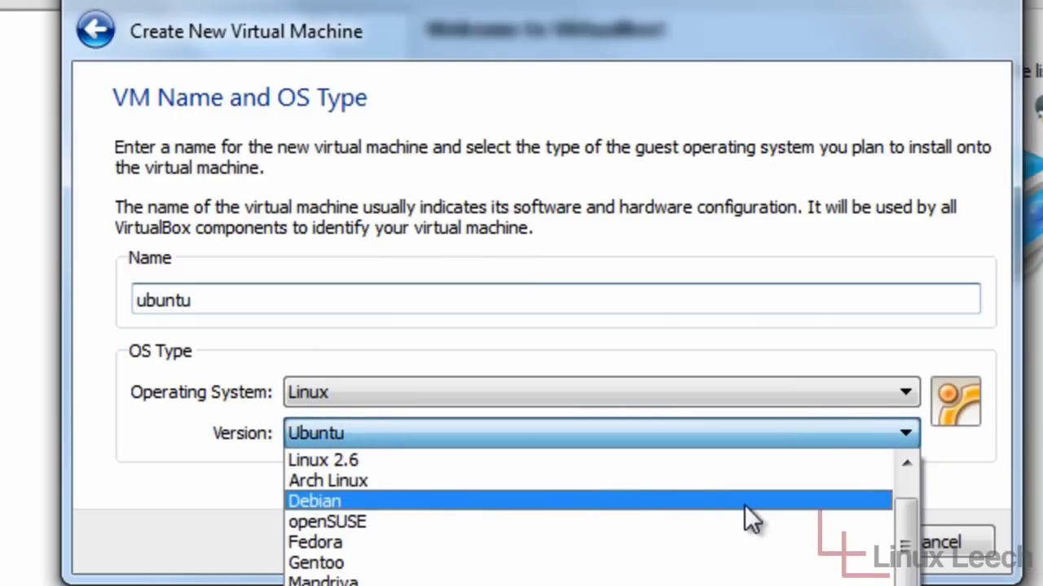
{"action": "left_click", "coordinate": [904, 435]}
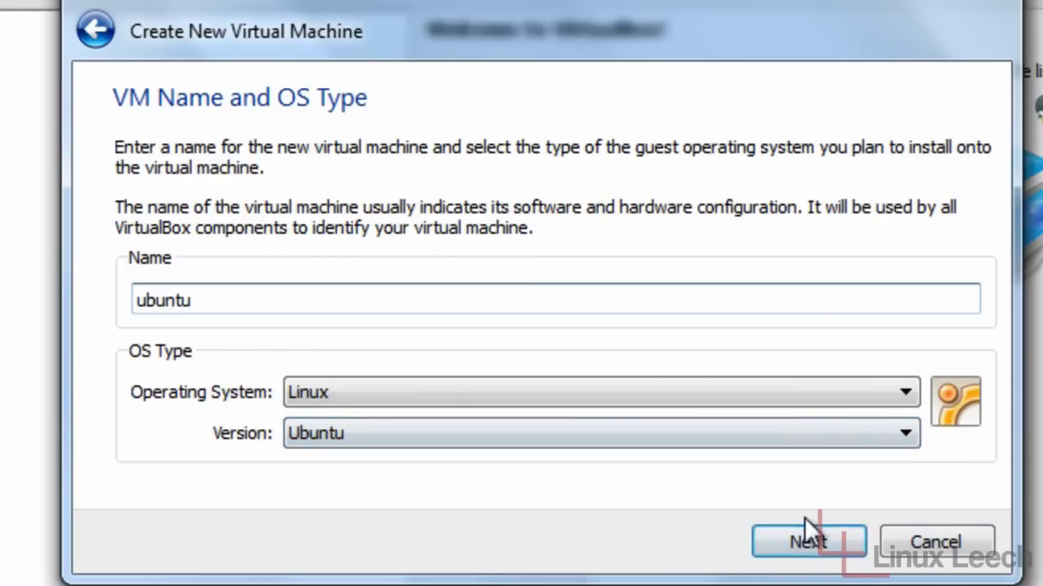
{"action": "left_click", "coordinate": [798, 537]}
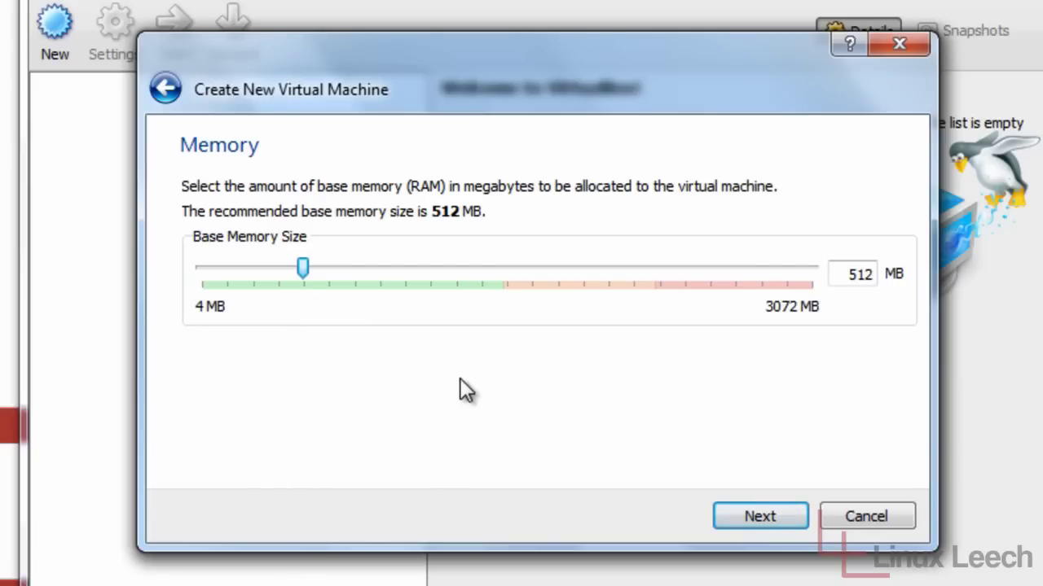
{"action": "left_click", "coordinate": [750, 513]}
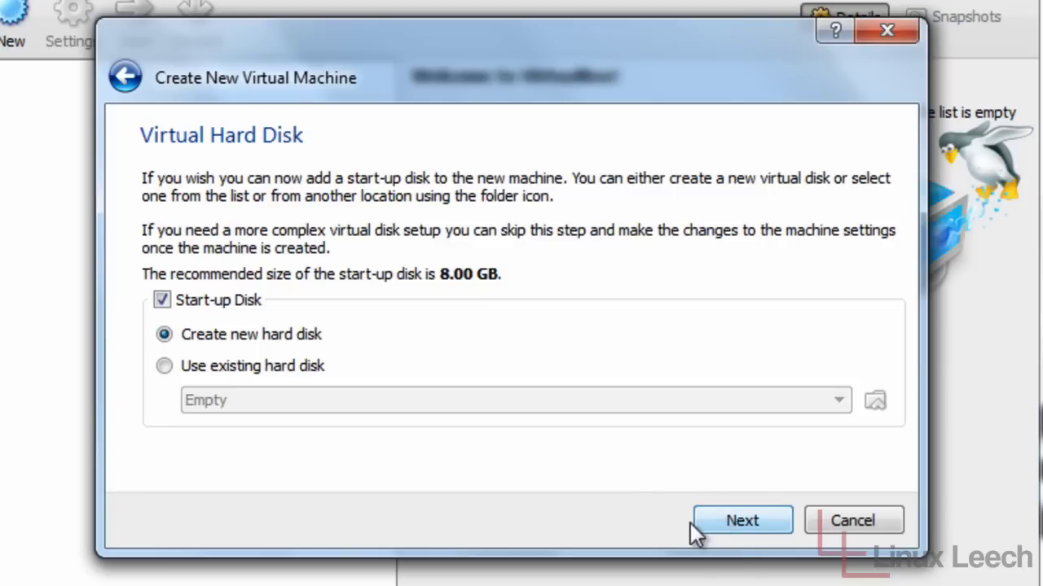
Create a new start-up hard disk named ubuntu as a fixed size VDI of 8.00 GB
{"action": "left_click", "coordinate": [725, 520]}
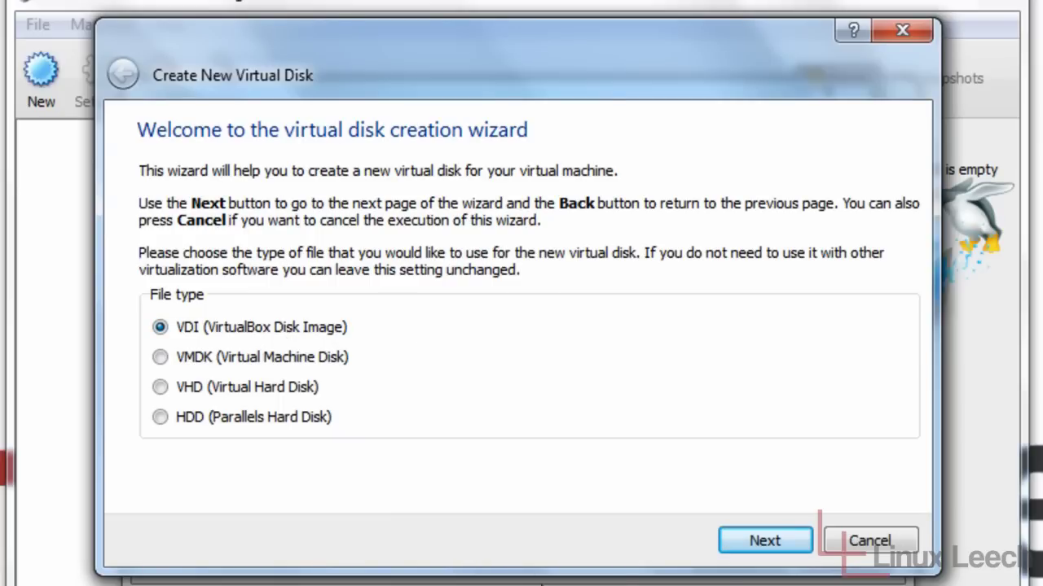
{"action": "left_click", "coordinate": [754, 535]}
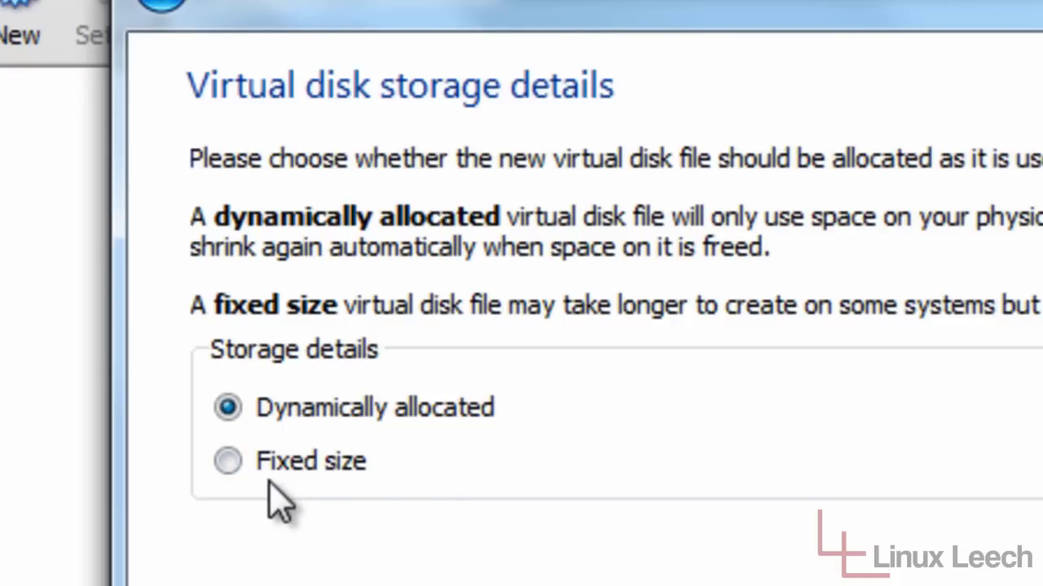
{"action": "left_click", "coordinate": [228, 465]}
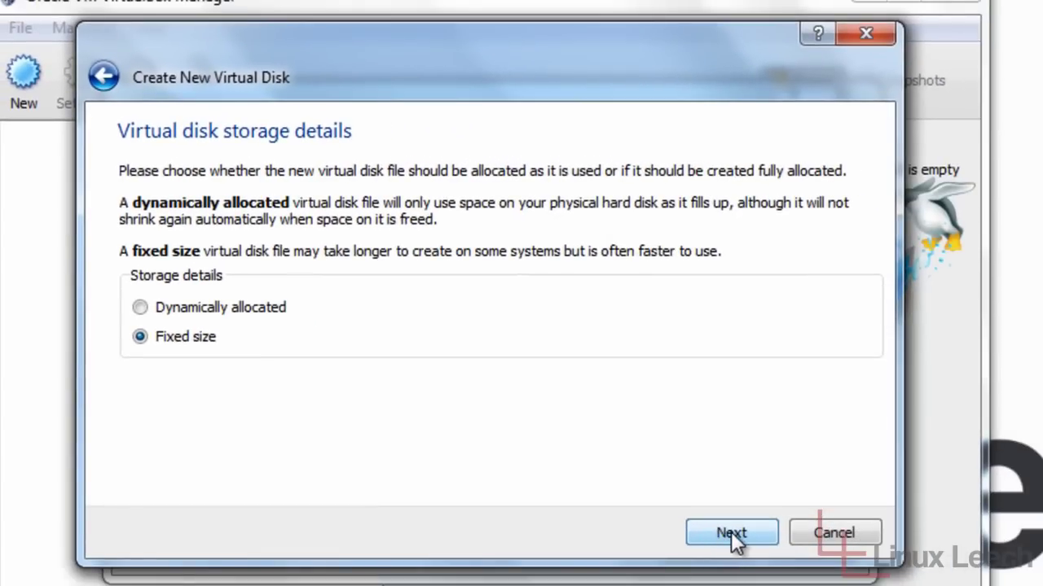
{"action": "left_click", "coordinate": [730, 531]}
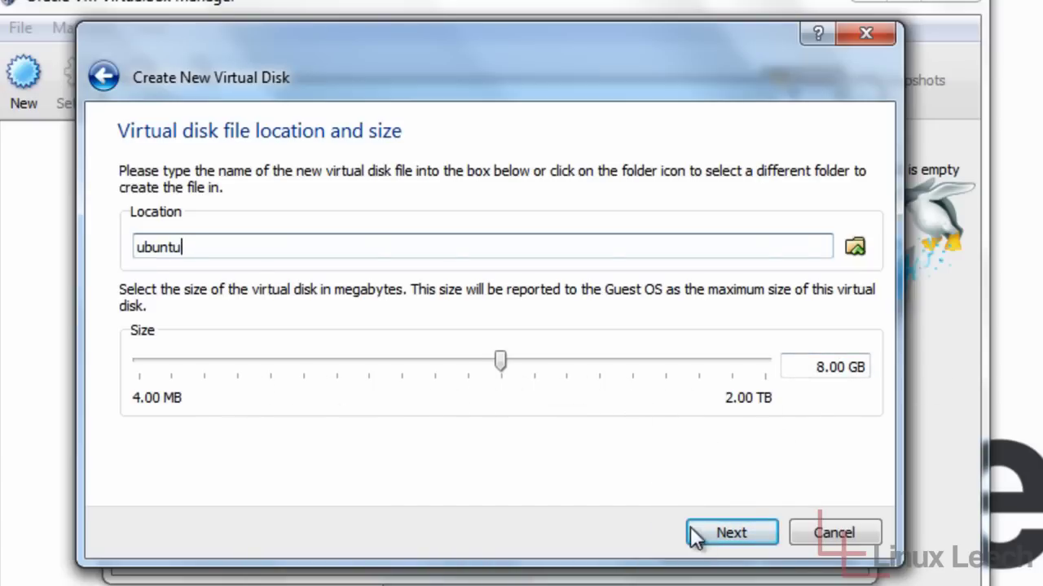
{"action": "left_click", "coordinate": [724, 529]}
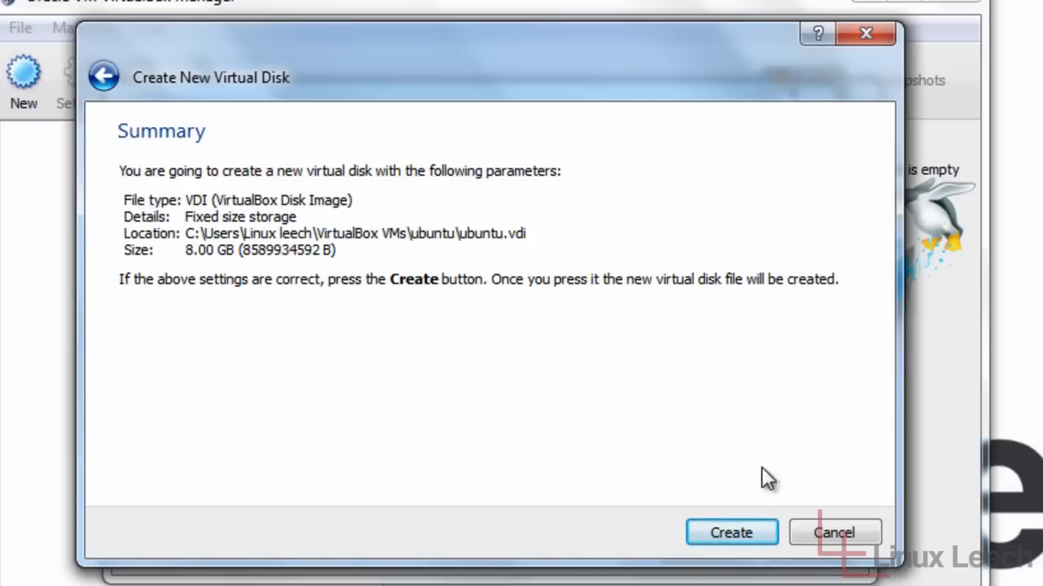
{"action": "left_click", "coordinate": [724, 537]}
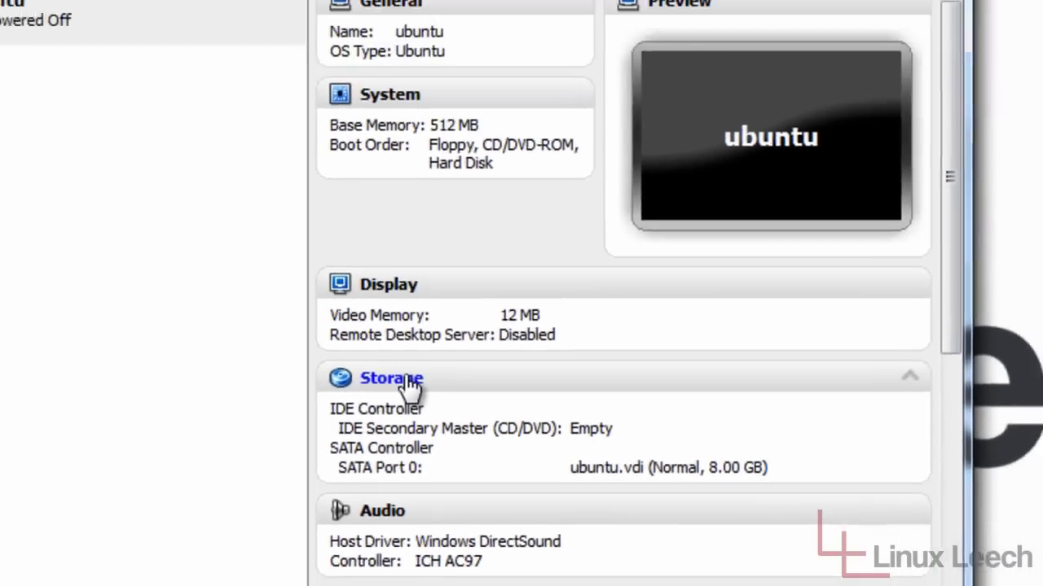
Attach the ubuntu-11.10-desktop-i386 image from the desktop to the ubuntu machine's empty IDE CD/DVD drive and save the storage settings
{"action": "left_click", "coordinate": [277, 350]}
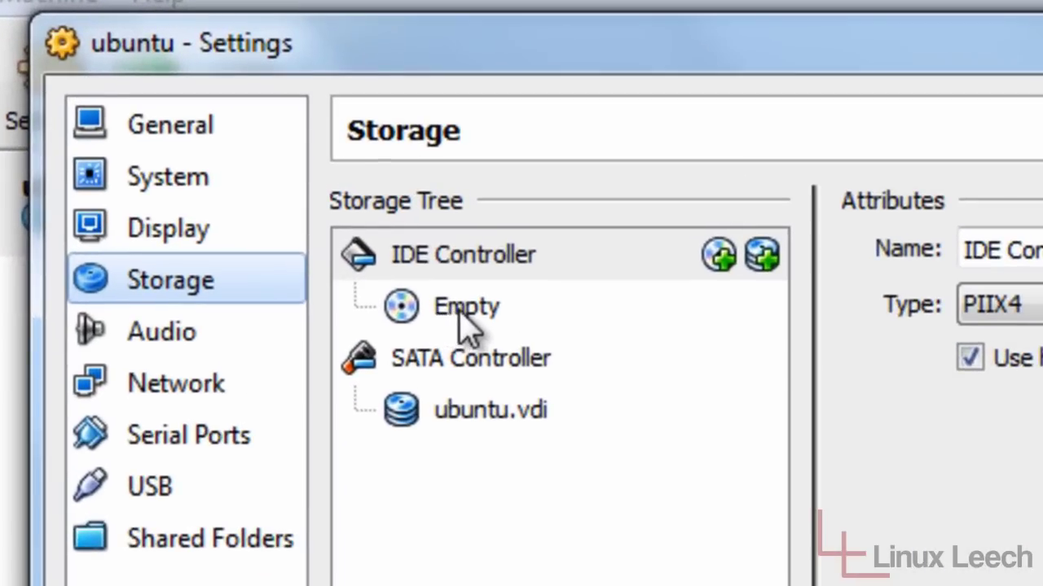
{"action": "left_click", "coordinate": [431, 315]}
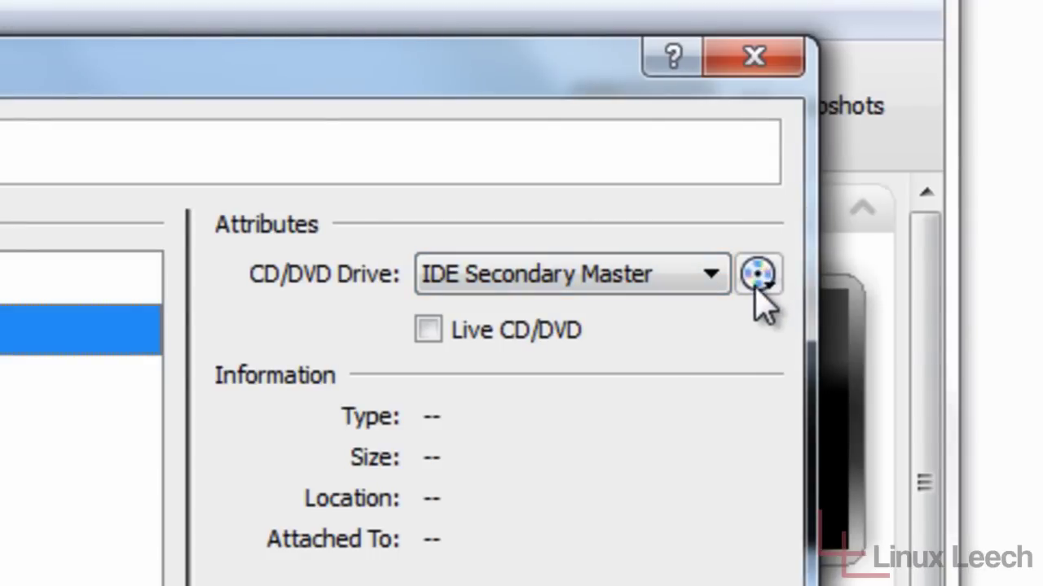
{"action": "left_click", "coordinate": [807, 274]}
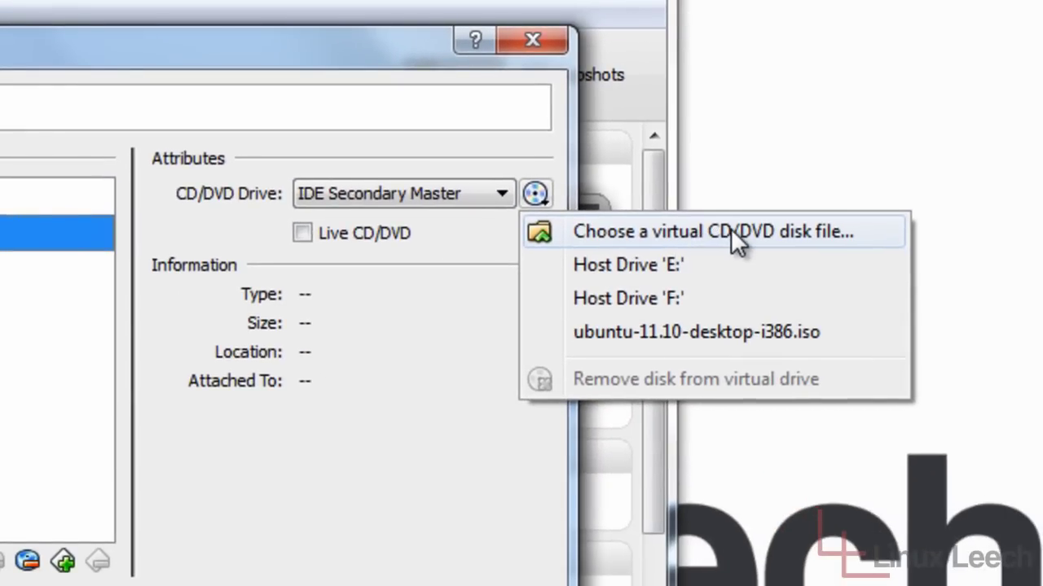
{"action": "left_click", "coordinate": [730, 231]}
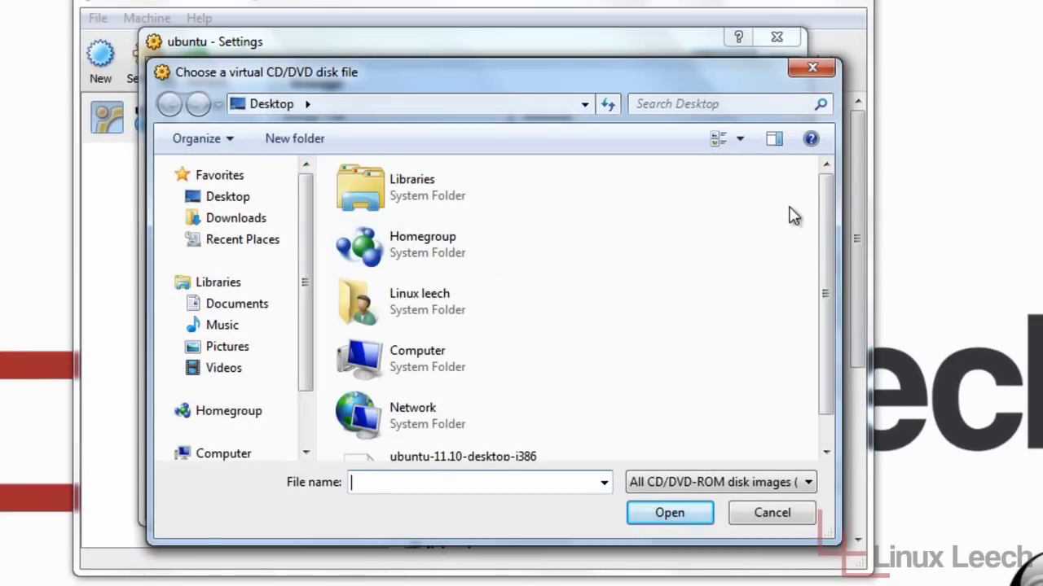
{"action": "left_click_drag", "start_coordinate": [832, 196], "coordinate": [828, 228]}
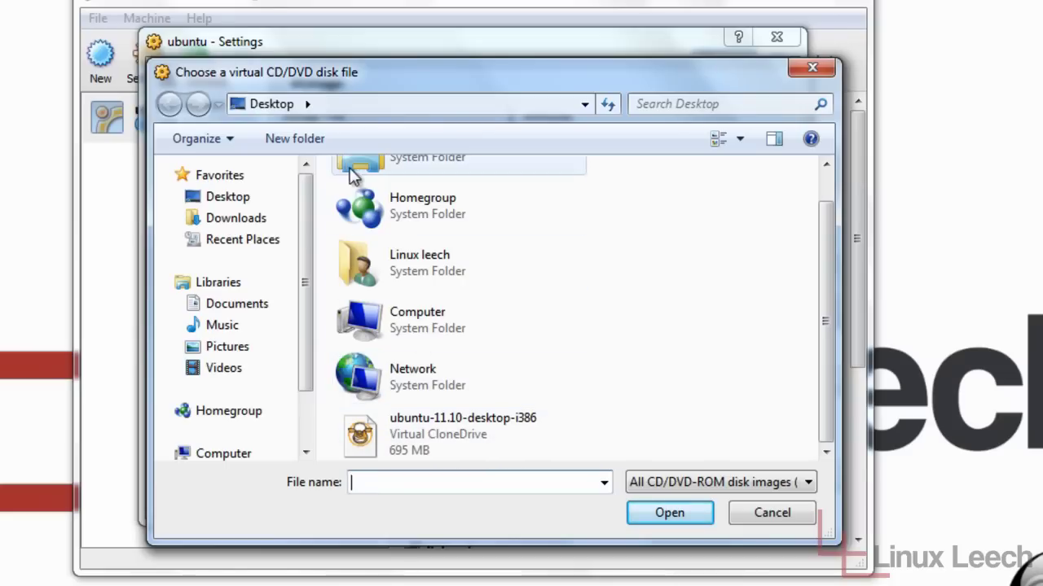
{"action": "left_click", "coordinate": [404, 428]}
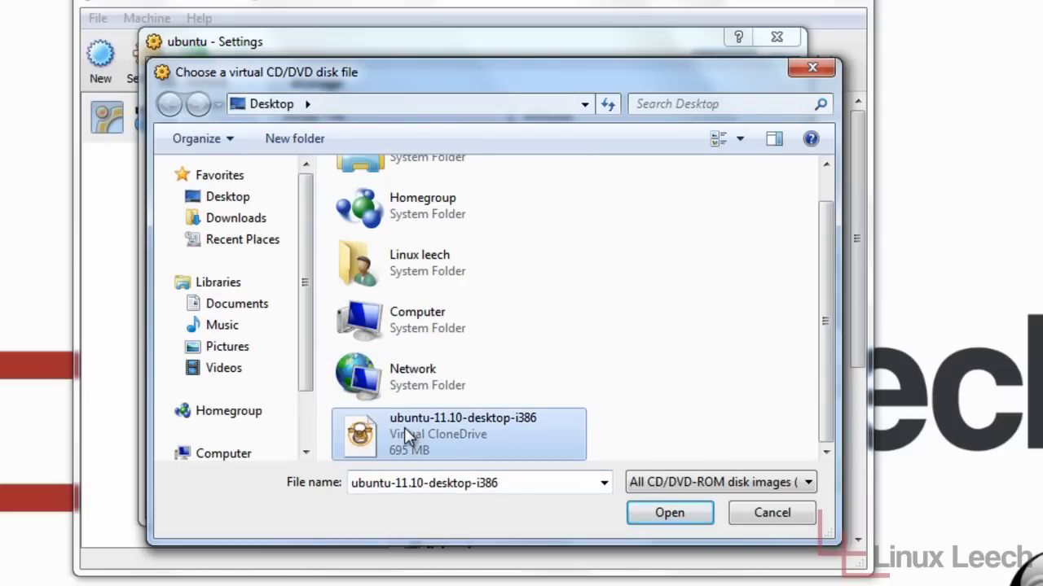
{"action": "left_click", "coordinate": [649, 507]}
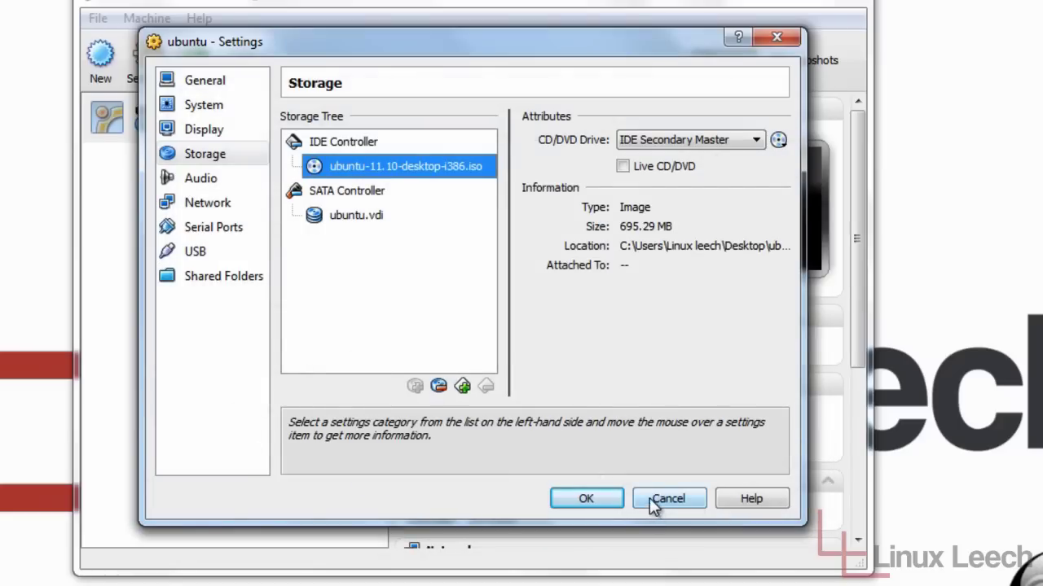
{"action": "left_click", "coordinate": [588, 499]}
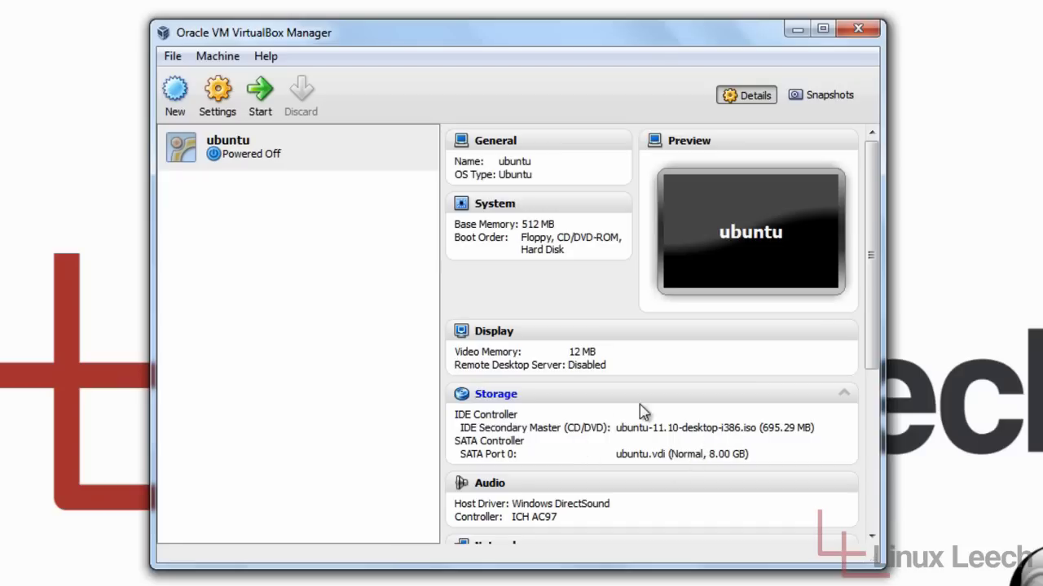
Start the ubuntu virtual machine, dismiss the keyboard capture notice, and choose to try Ubuntu in English without installing
{"action": "left_click", "coordinate": [295, 157]}
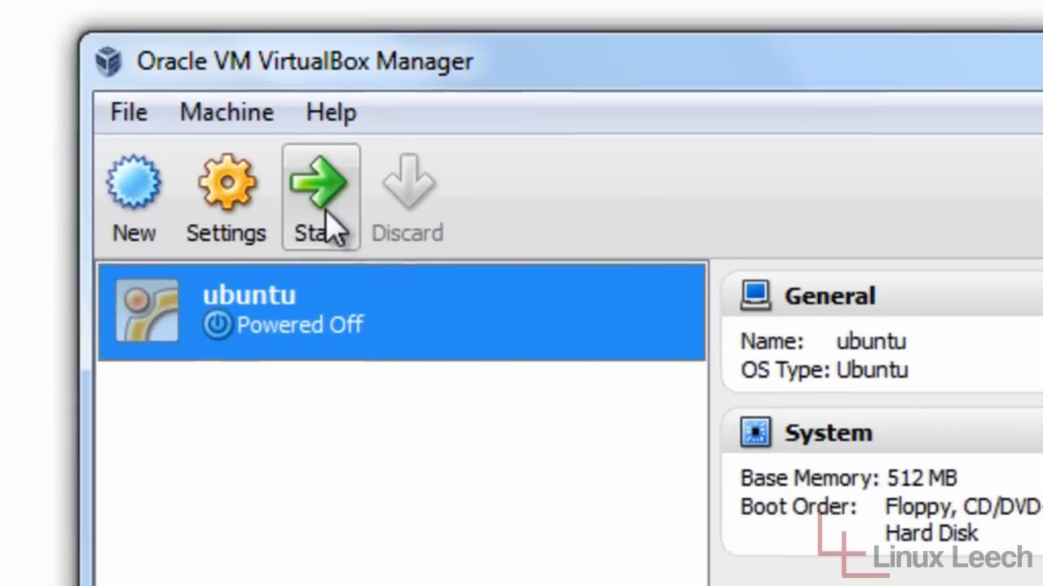
{"action": "left_click", "coordinate": [260, 91]}
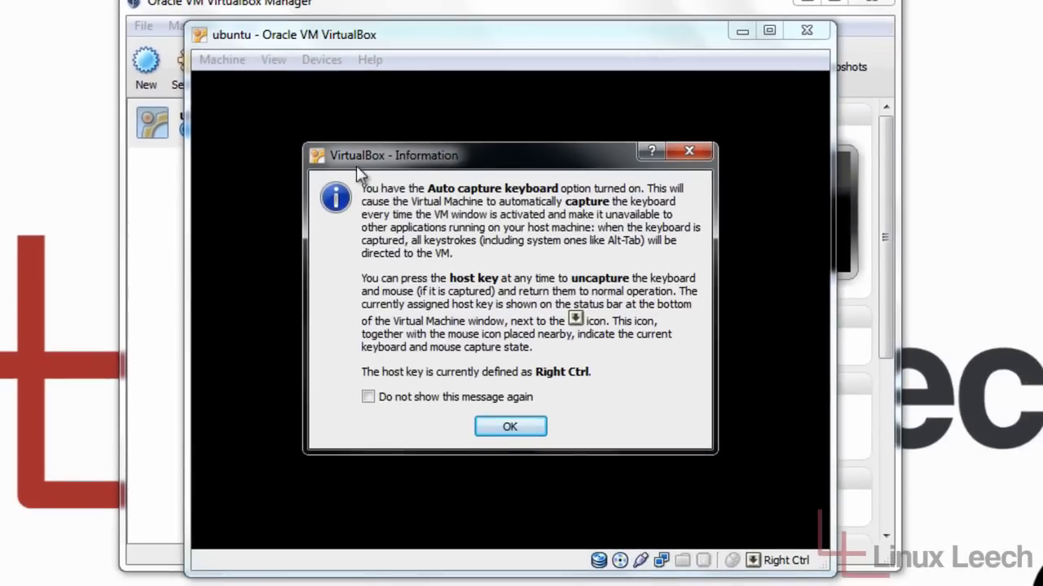
{"action": "left_click", "coordinate": [508, 428]}
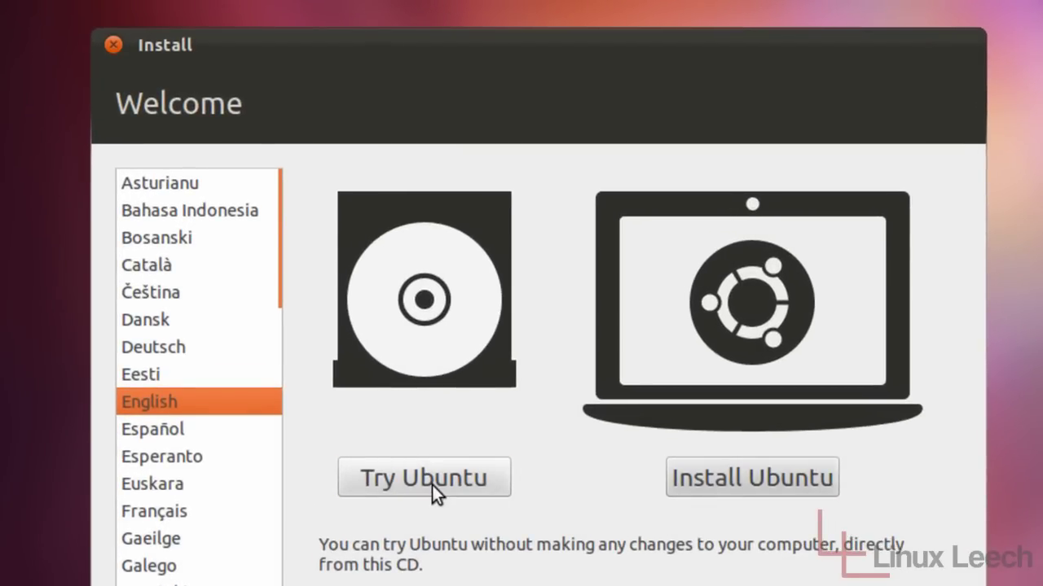
{"action": "left_click", "coordinate": [432, 485]}
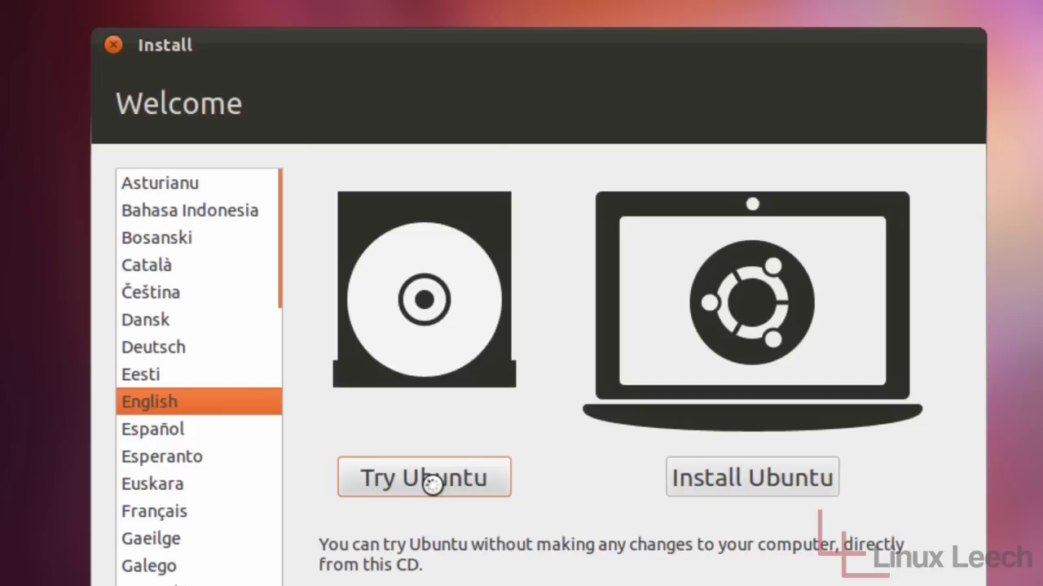